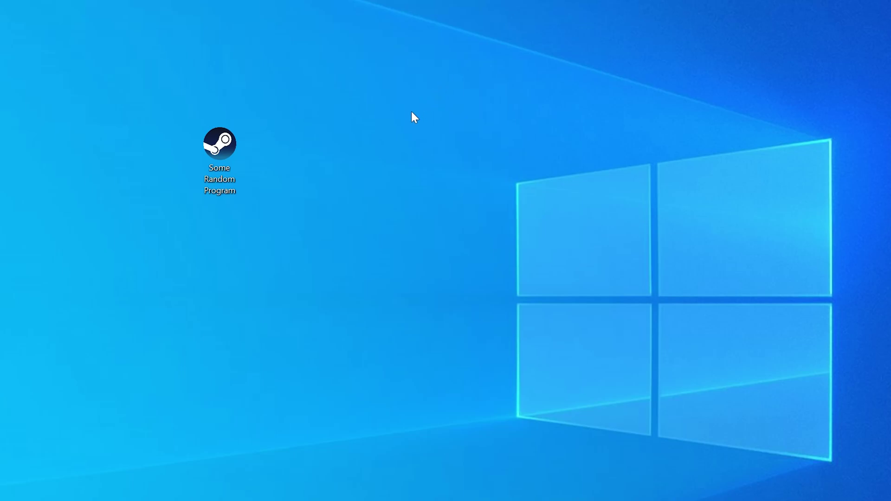
# - Launch the program to see its error, then check the system type in About device specifications
pyautogui.doubleClick(233, 149)
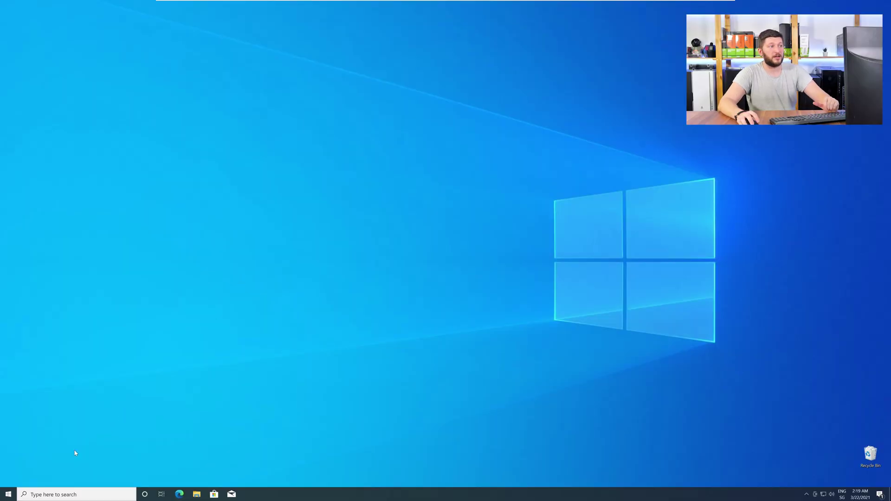
pyautogui.rightClick(4, 497)
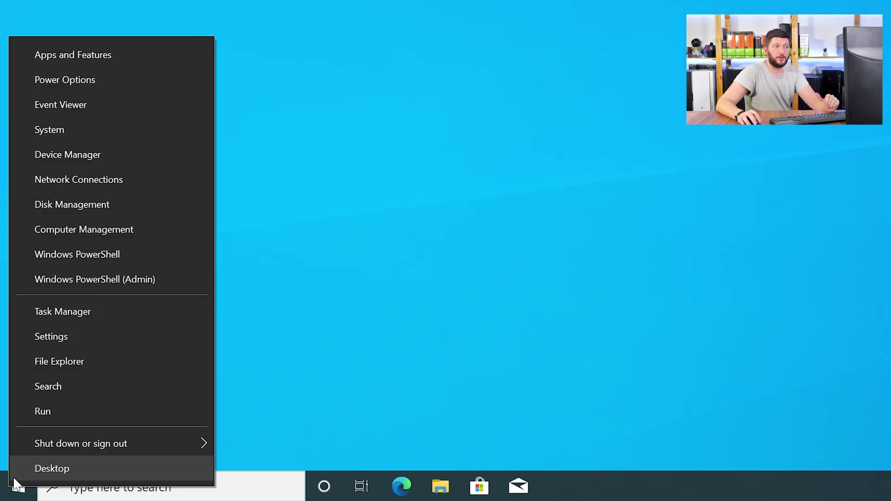
pyautogui.click(107, 131)
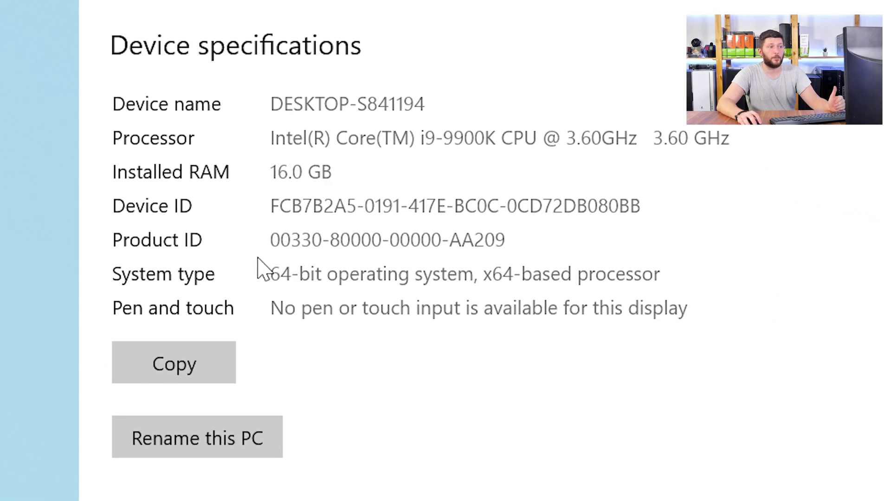
pyautogui.tripleClick(355, 206)
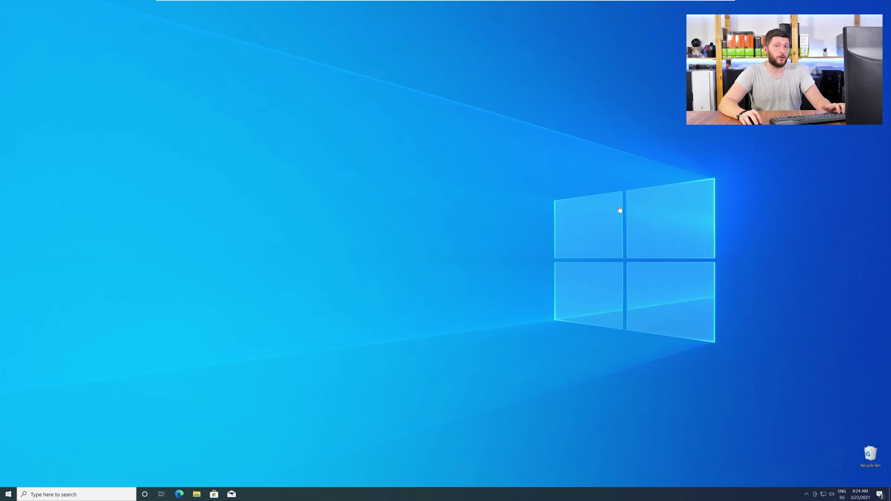
# - In Edge, download the 32-bit api-ms-win-core-wow64-l1-1-0.dll zip from sts-tutorial.com
pyautogui.press('super+1')
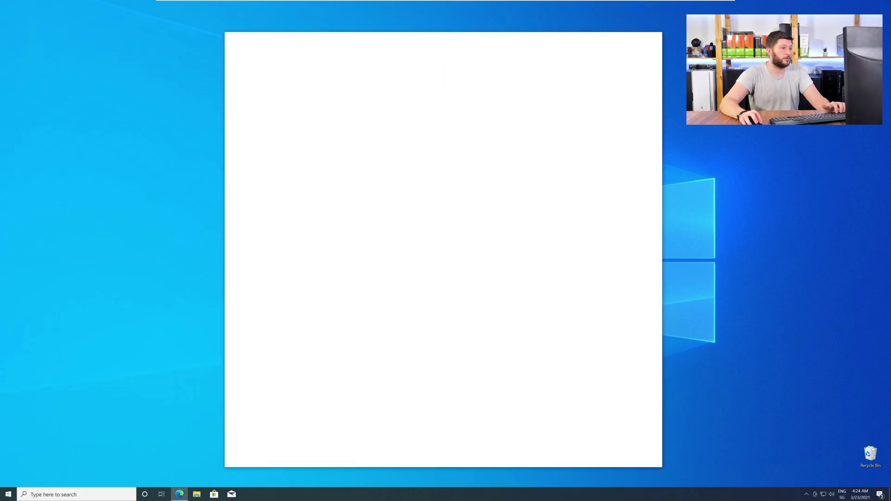
pyautogui.write('https://www.sts-tutorial.com/download/api-ms-win-core-wow64-l1-1-0')
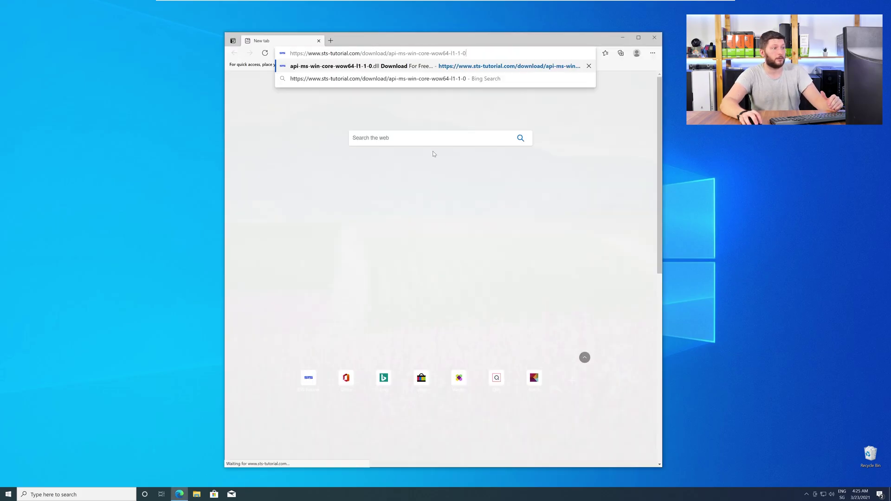
pyautogui.press('Return')
pyautogui.scroll(-20, 415, 213)
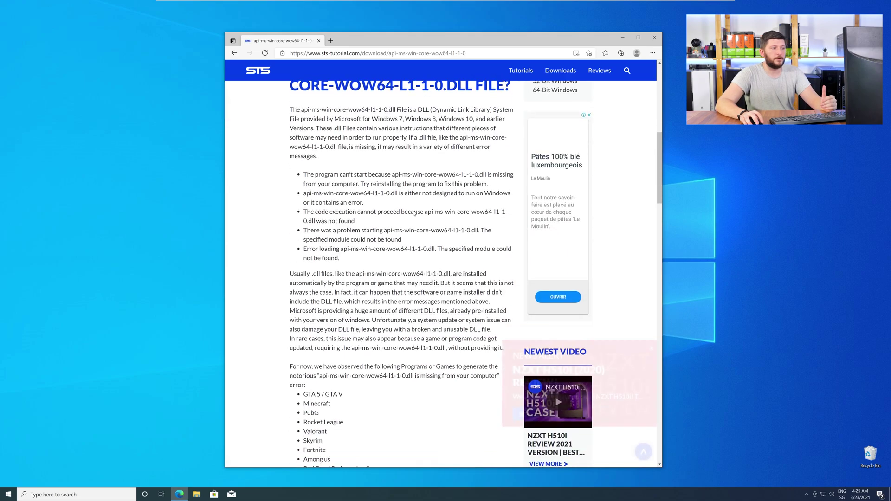
pyautogui.scroll(-3, 447, 247)
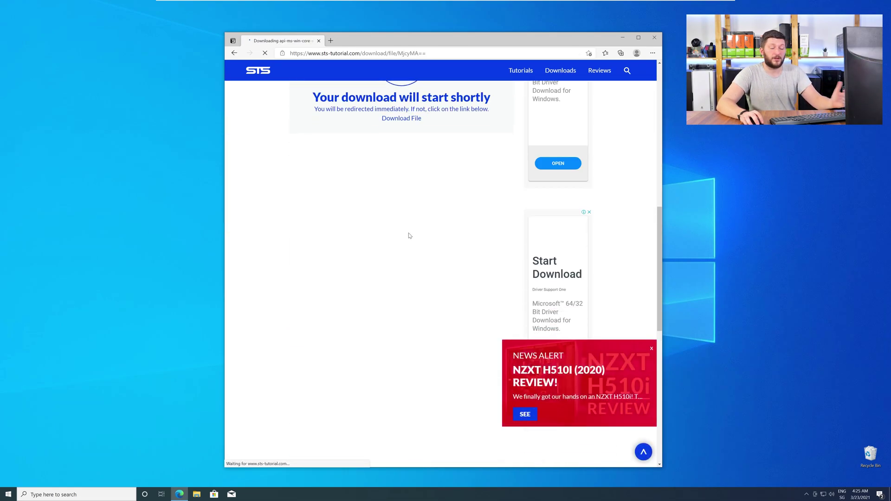
pyautogui.click(401, 215)
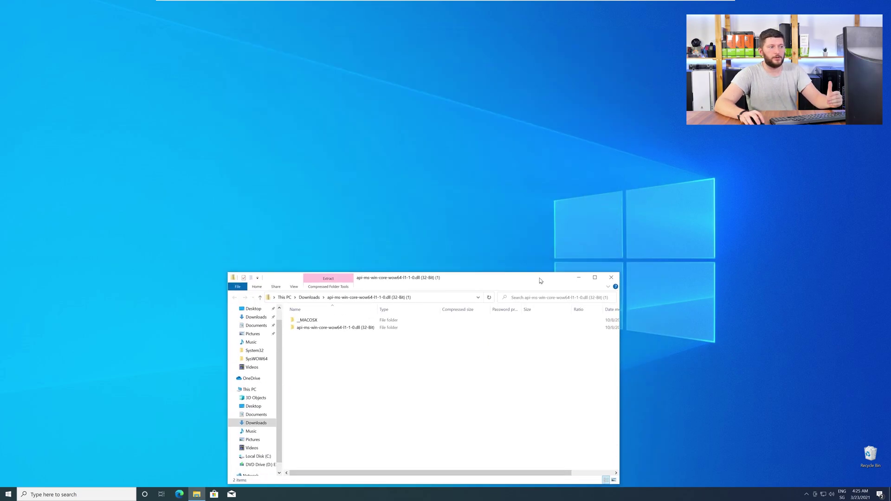
# - Open the archive's 32-Bit folder beside a second Explorer window at C:\Windows
pyautogui.doubleClick(347, 329)
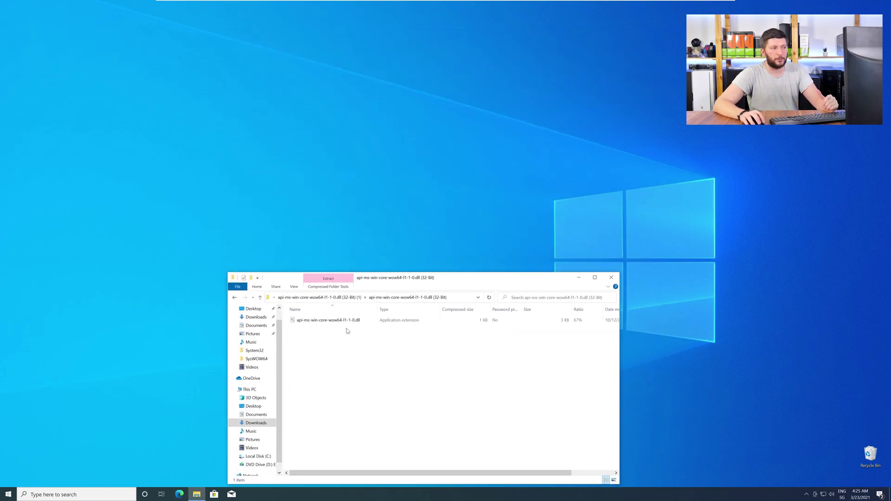
pyautogui.middleClick(196, 495)
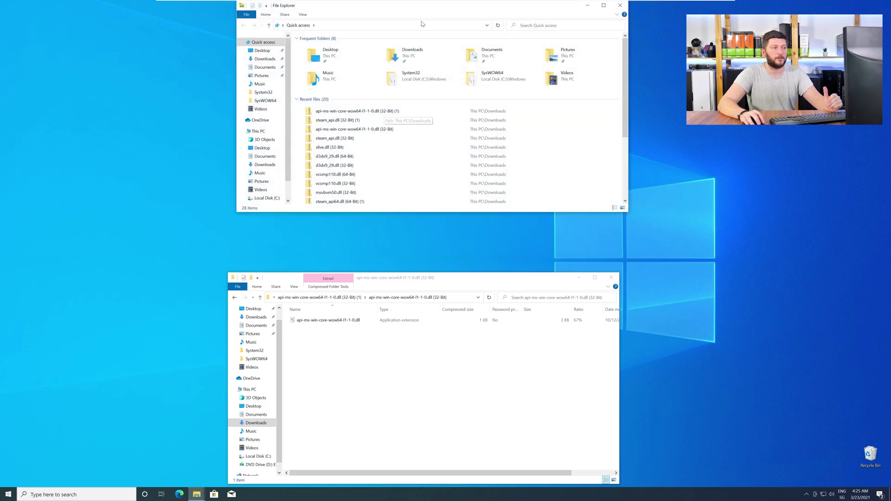
pyautogui.moveTo(428, 9); pyautogui.dragTo(428, 59)
pyautogui.click(260, 182)
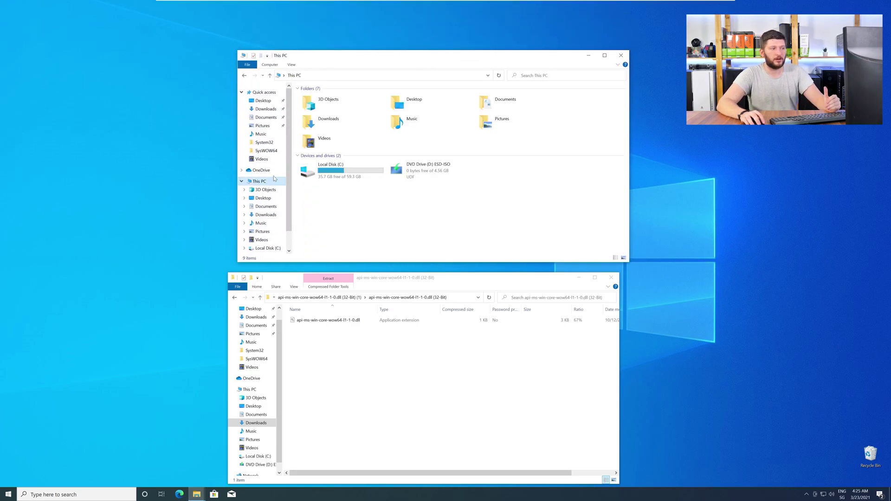
pyautogui.doubleClick(353, 170)
pyautogui.doubleClick(353, 130)
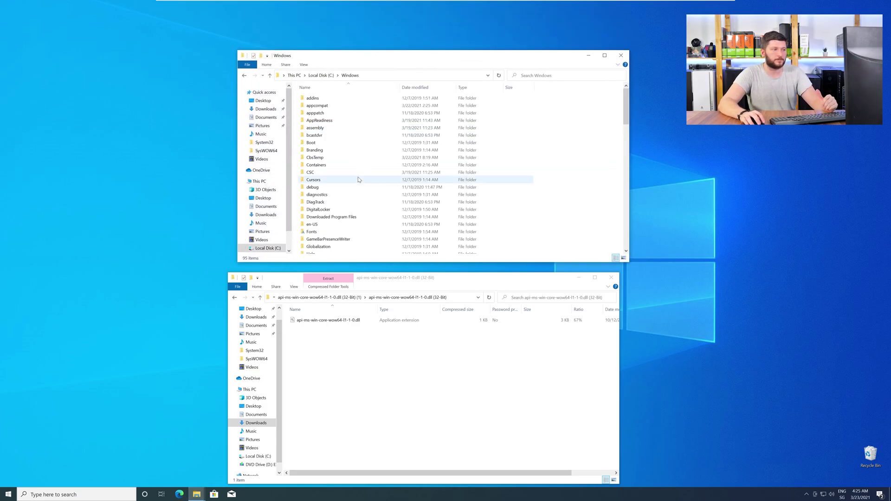
pyautogui.scroll(-8, 358, 177)
pyautogui.scroll(-9, 358, 180)
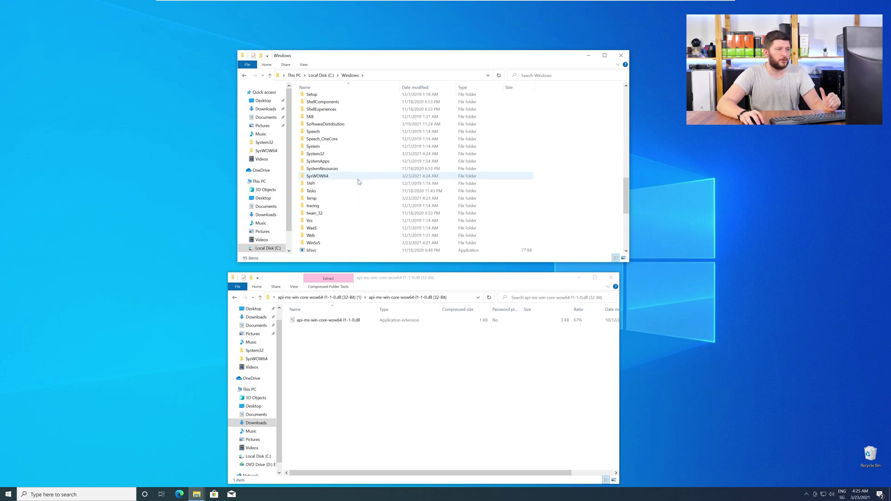
pyautogui.click(337, 155)
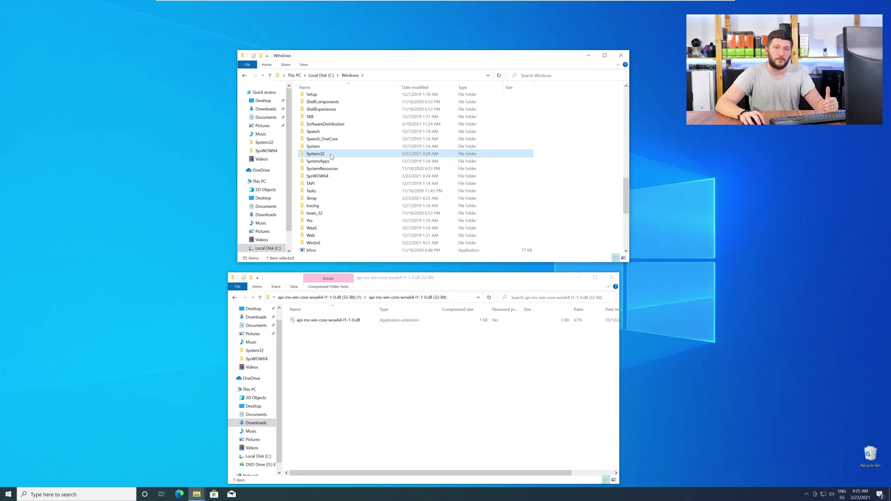
# - Copy the DLL into System32 and SysWOW64, replacing existing copies, then close both windows
pyautogui.moveTo(325, 321); pyautogui.dragTo(315, 154)
pyautogui.click(420, 231)
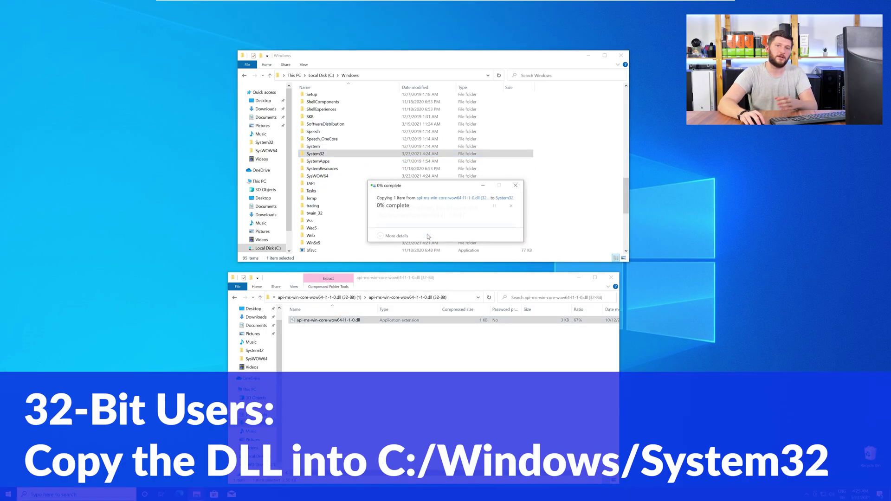
pyautogui.click(426, 226)
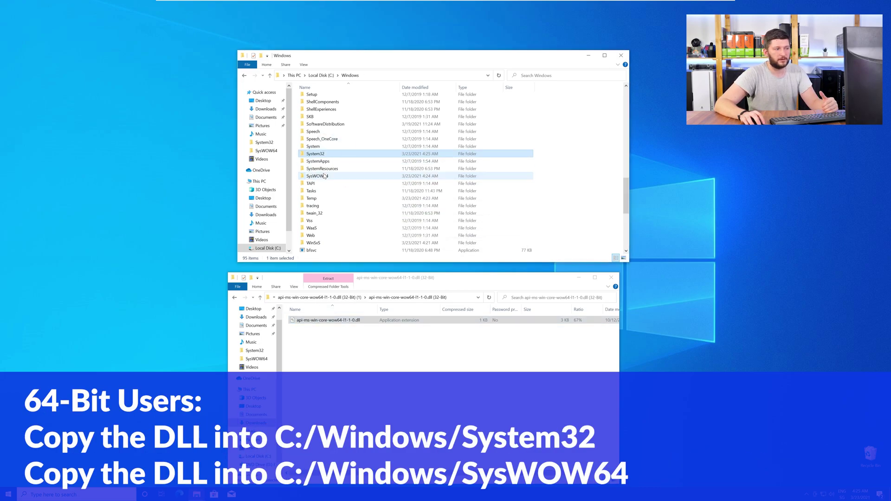
pyautogui.moveTo(325, 176); pyautogui.dragTo(326, 177)
pyautogui.click(411, 232)
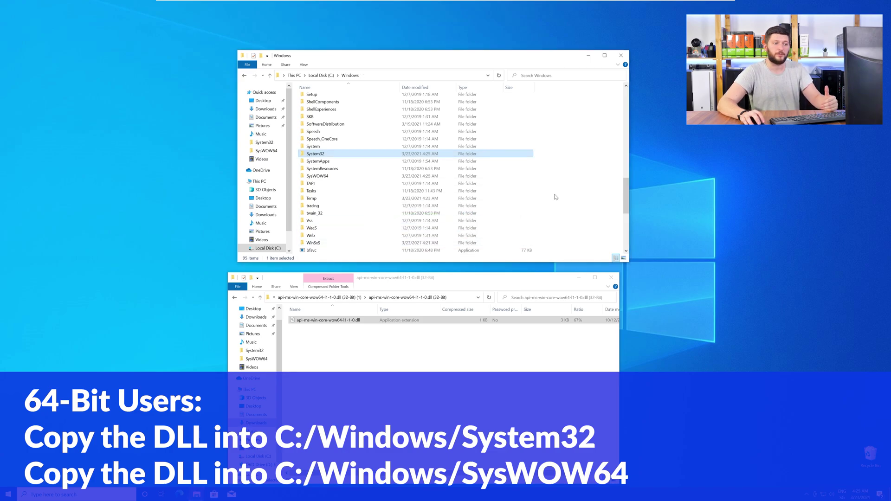
pyautogui.click(621, 56)
pyautogui.click(611, 277)
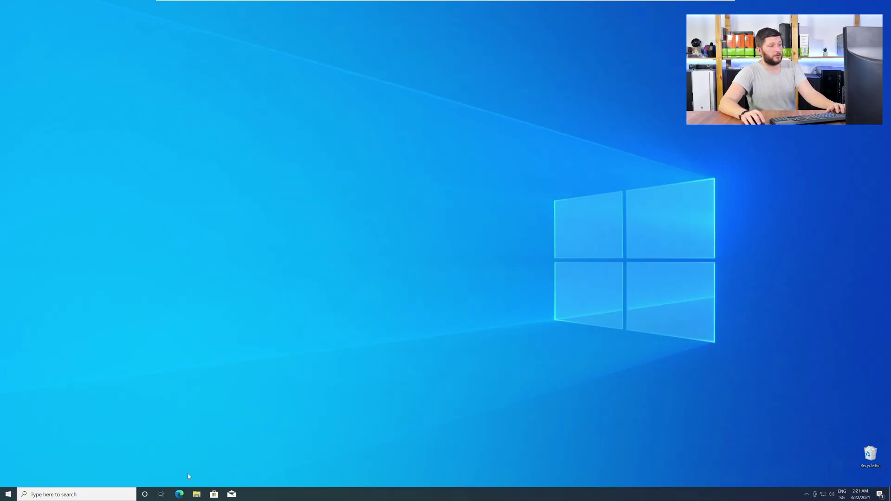
# - Load the sts-tutorial Visual C++ redistributable download page in Edge and scroll to the download buttons
pyautogui.click(180, 495)
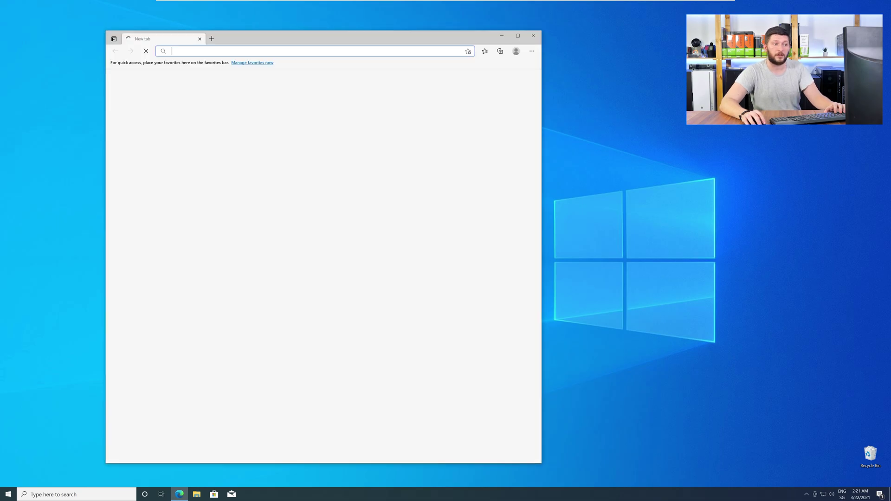
pyautogui.hotkey('ctrl', 'v')
pyautogui.press('Return')
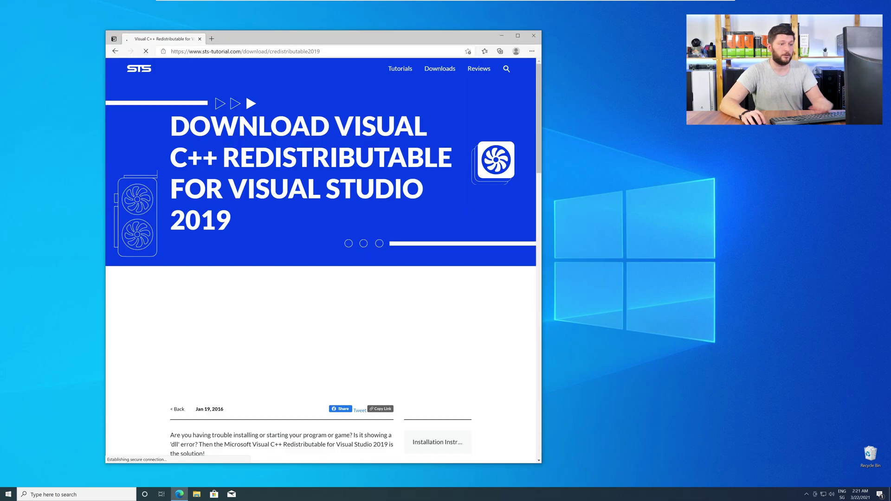
pyautogui.scroll(-10, 143, 240)
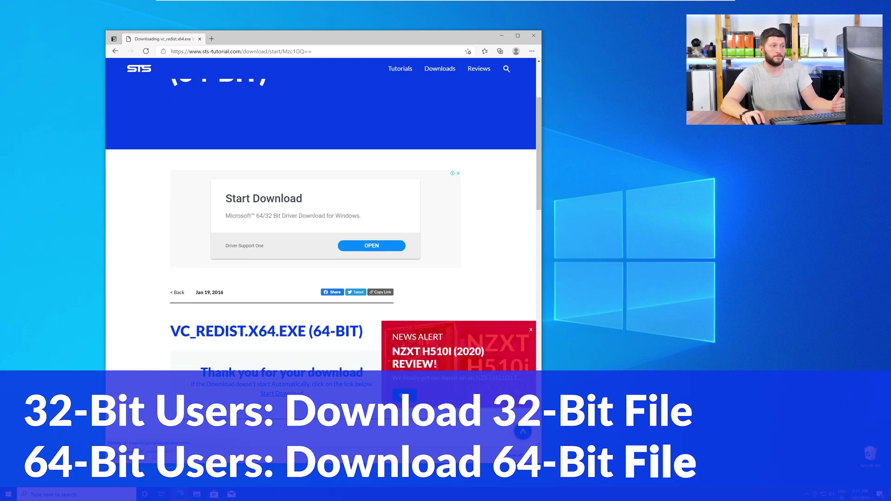
# - Accept the license, install Visual C++ 2015-2019 Redistributable (x64) 14.28.29913, and close the finished installer
pyautogui.click(535, 37)
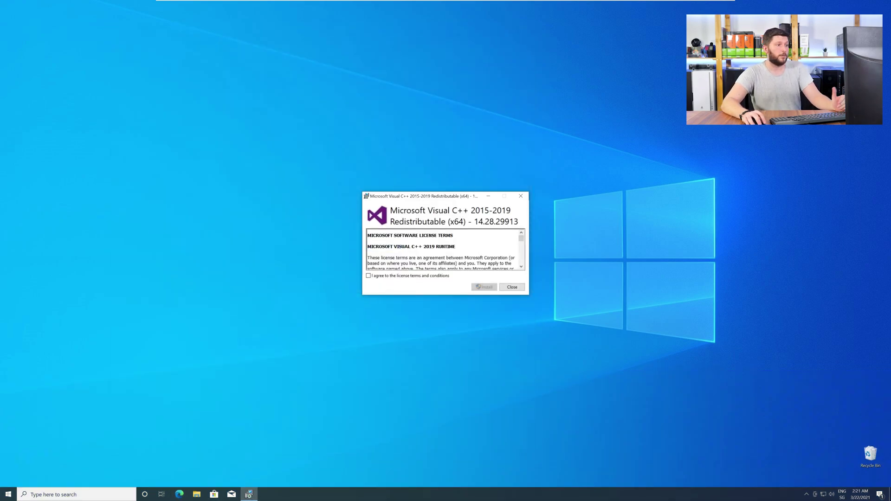
pyautogui.click(408, 330)
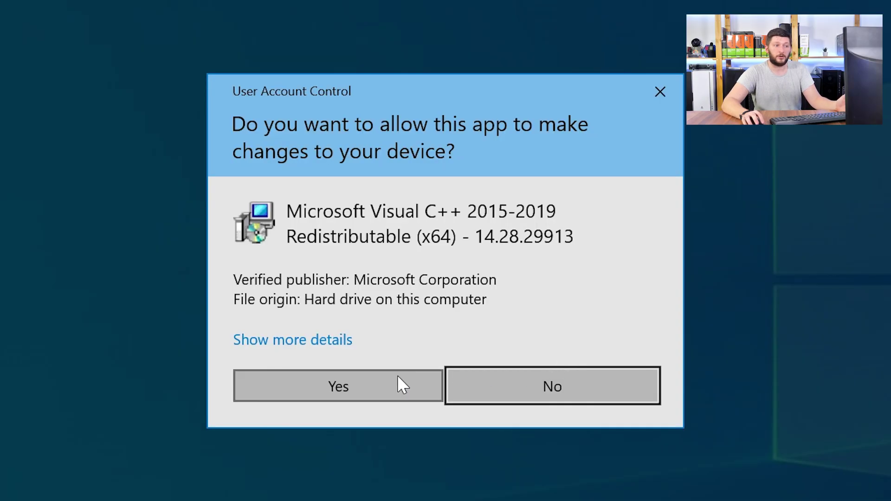
pyautogui.click(398, 377)
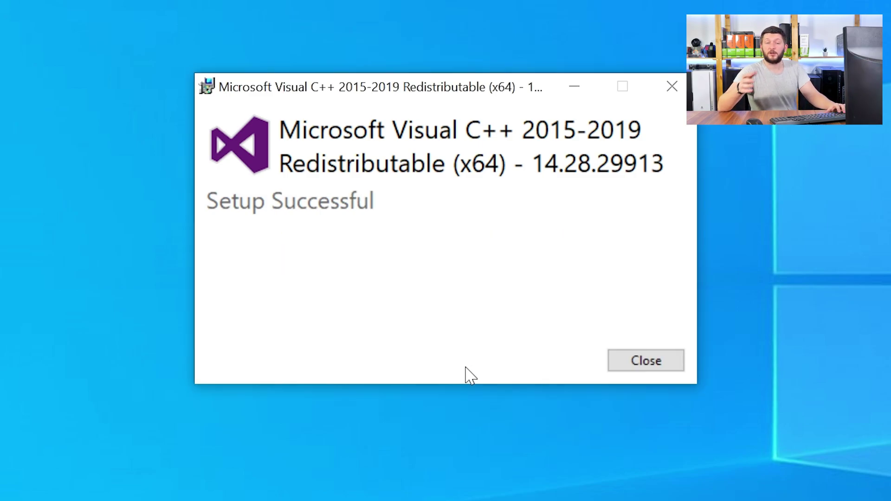
pyautogui.click(656, 365)
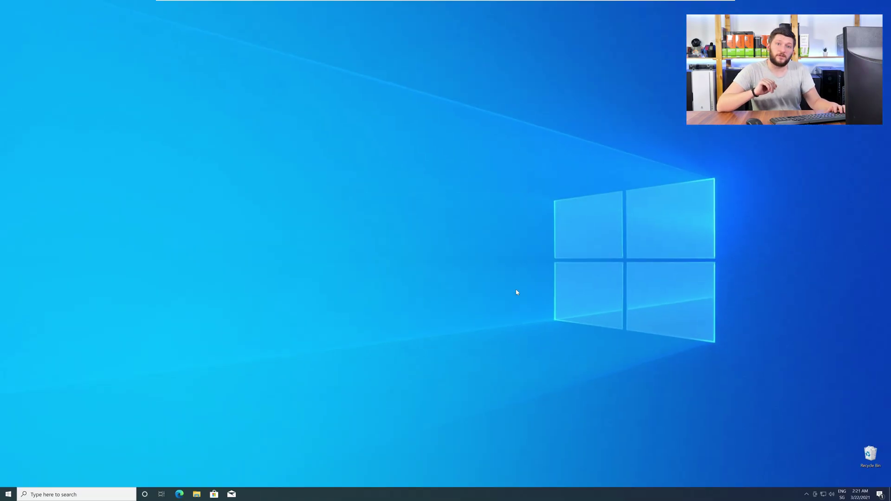